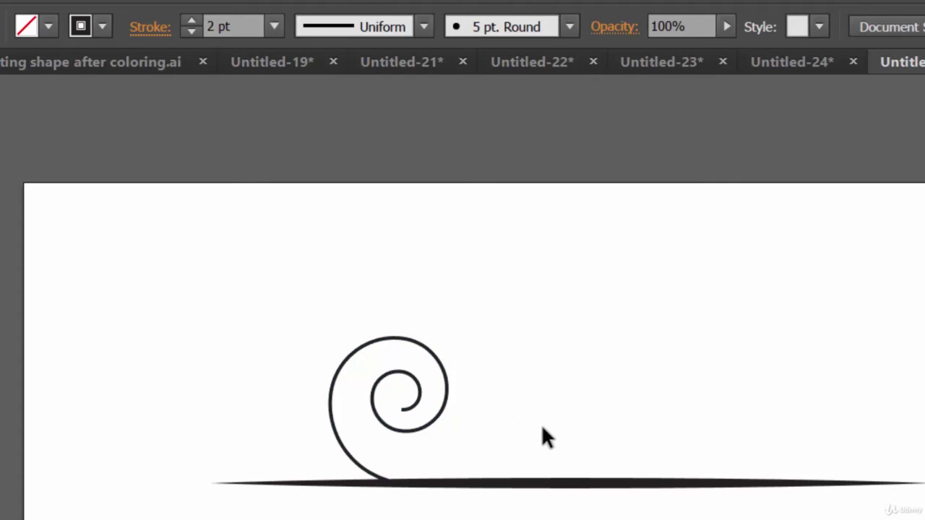
Step: Duplicate the spiral and place the copy directly below the tapered line
left_click(437, 427)
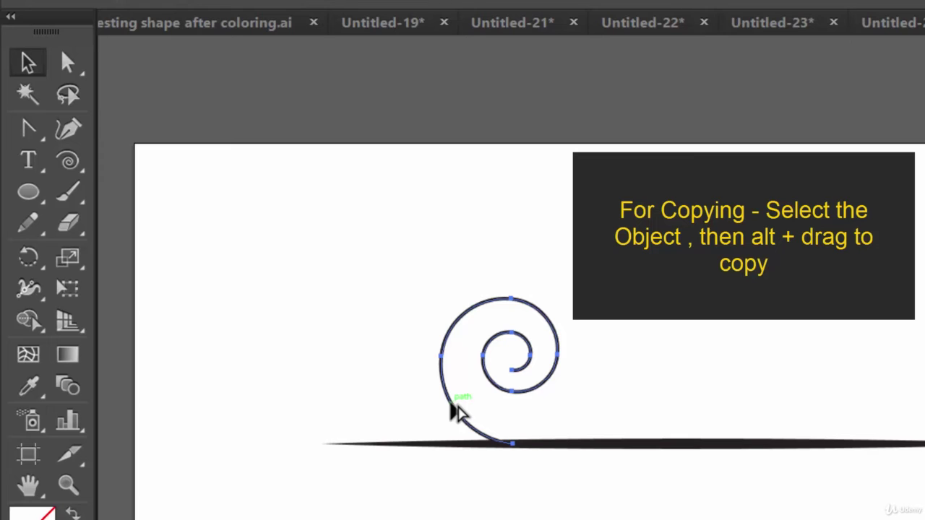
left_click_drag(452, 408, 224, 369)
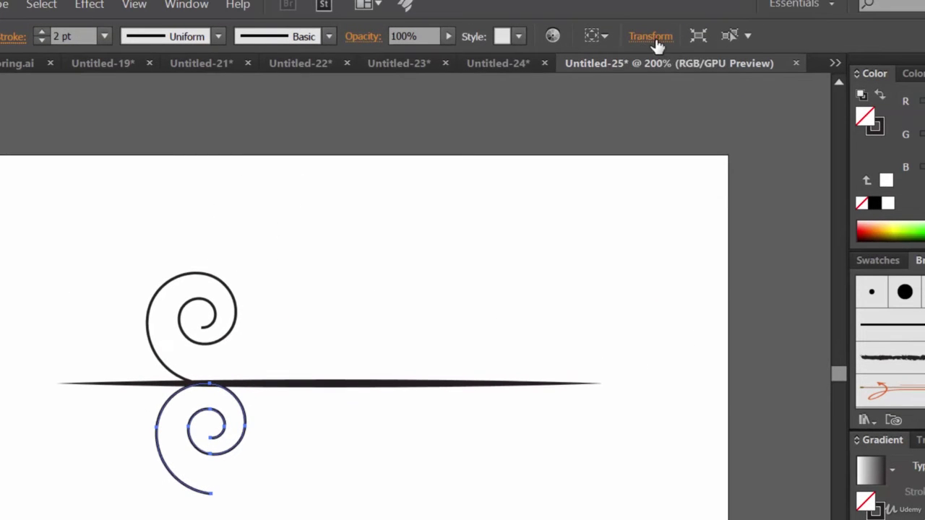
Step: Reflect the lower spiral across the horizontal axis with preview on, and shift it right along the underside of the line
right_click(243, 438)
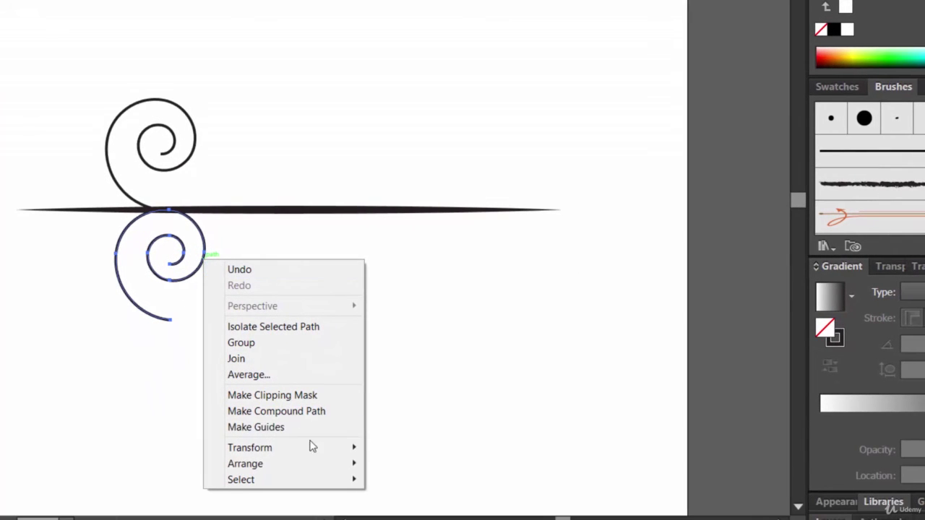
mouse_move(320, 450)
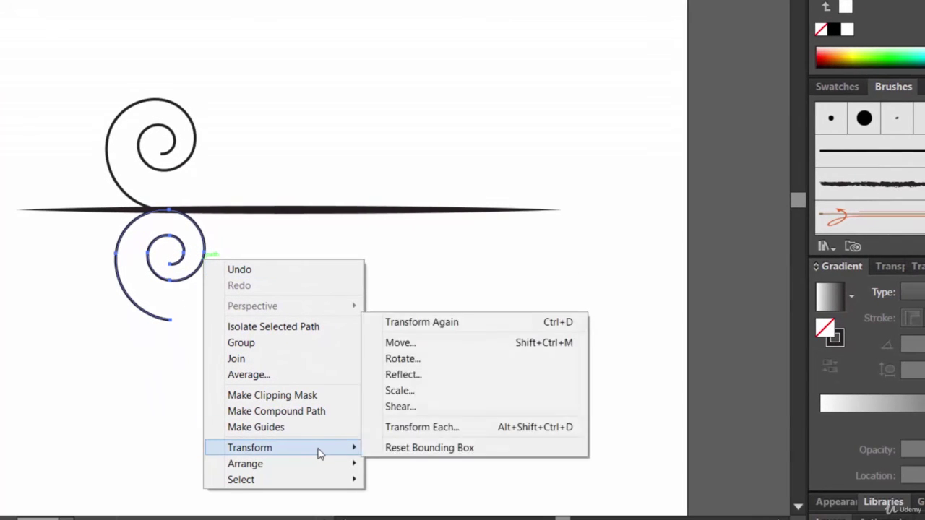
left_click(402, 377)
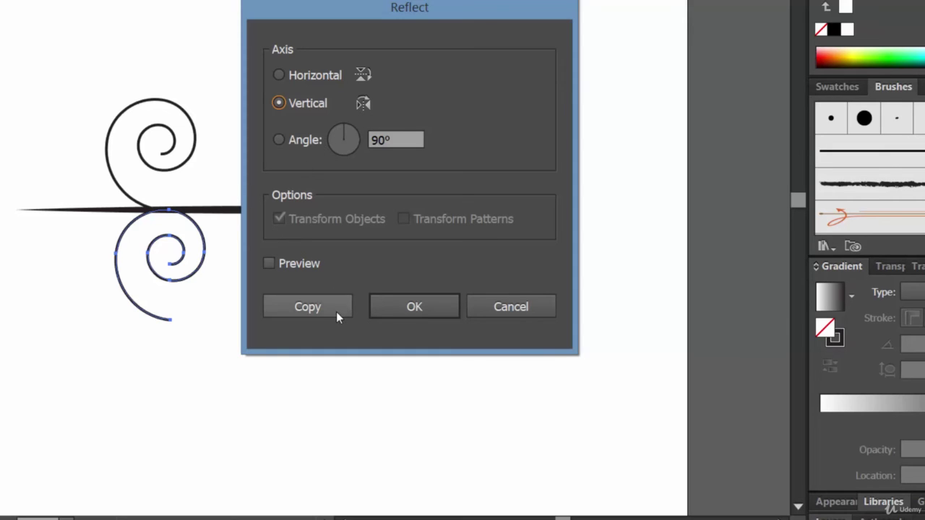
left_click(295, 265)
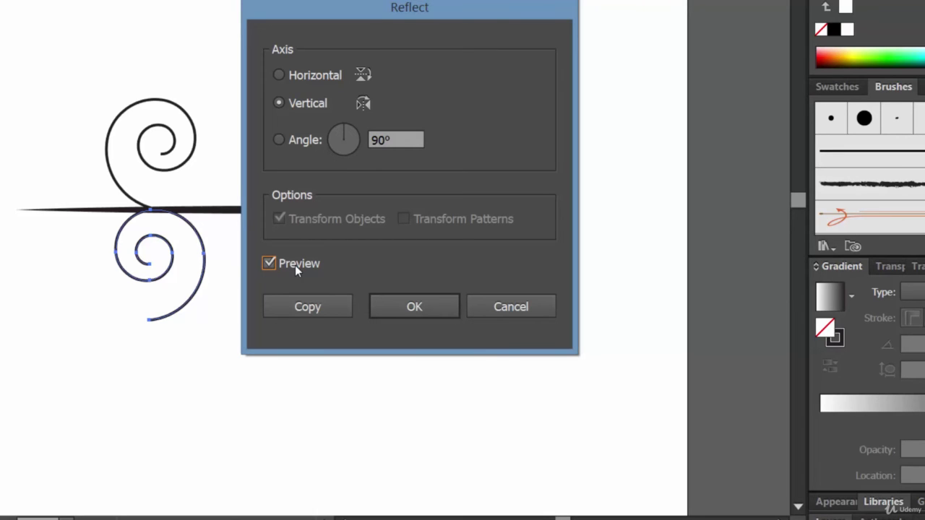
left_click(279, 75)
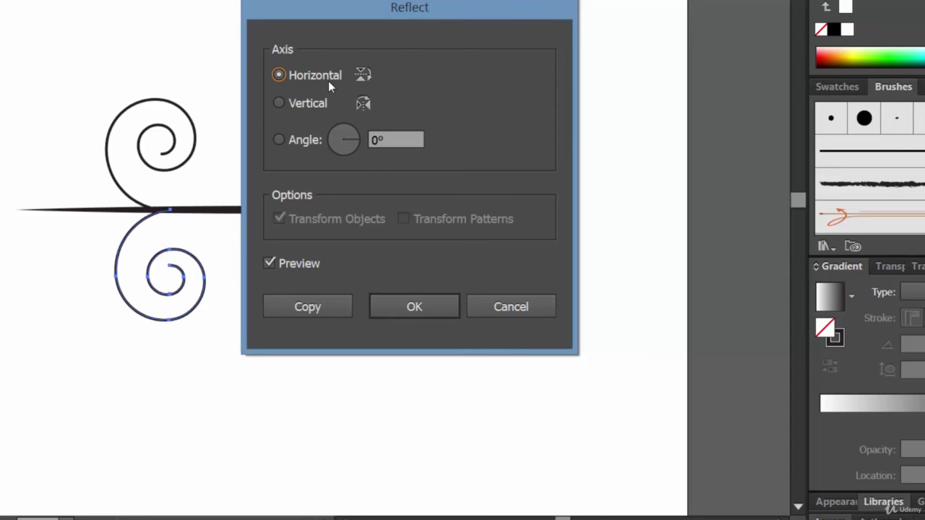
left_click(305, 265)
left_click(302, 265)
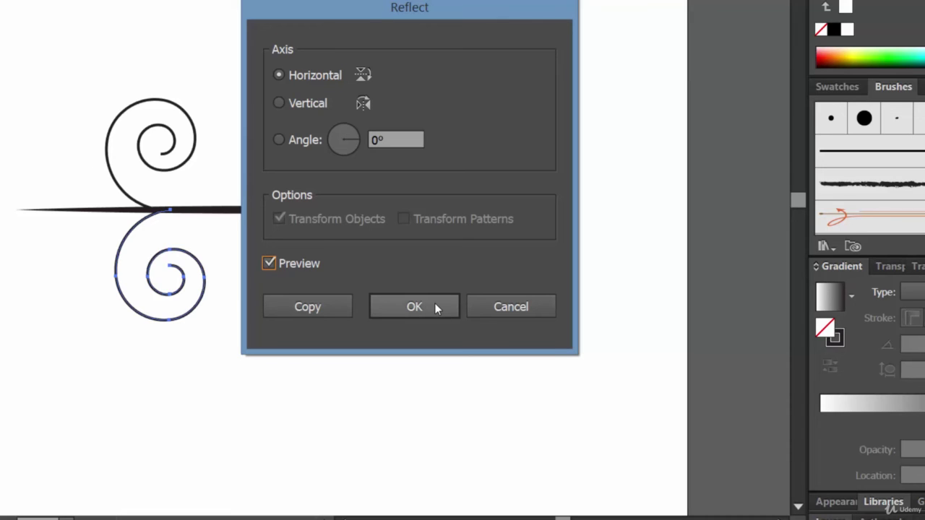
left_click(318, 310)
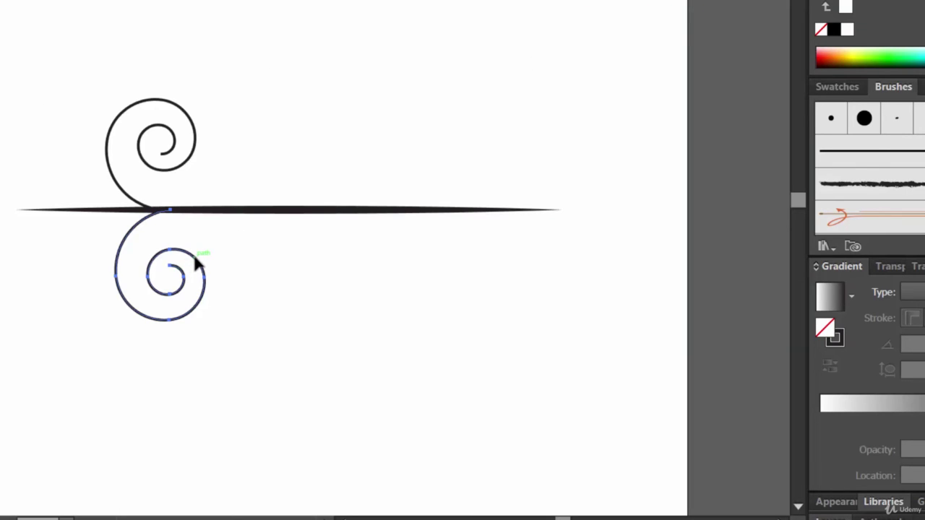
left_click_drag(217, 266, 322, 260)
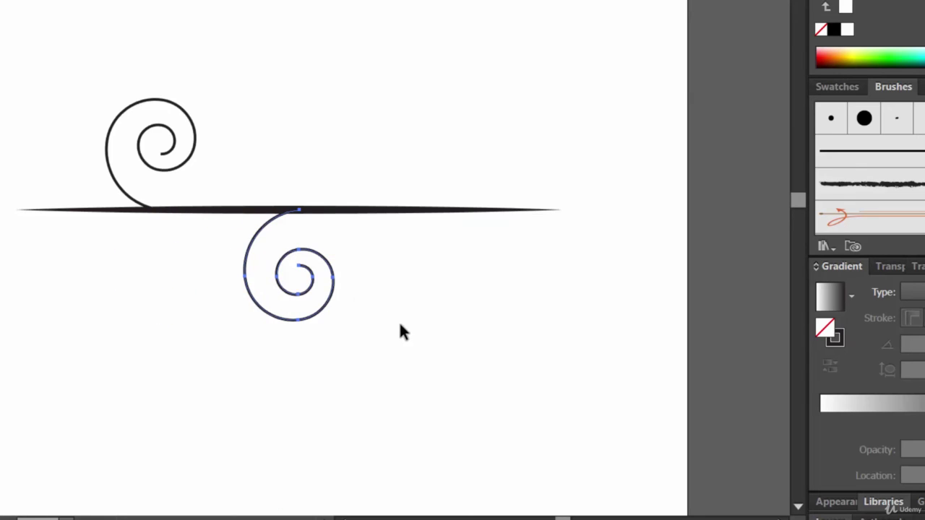
Step: Draw a smaller spiral rising from the right part of the tapered line, about half the size of the first
left_click(416, 208, "shift")
mouse_move(422, 211)
left_mouse_down()
mouse_move(406, 173)
mouse_move(392, 182)
mouse_move(378, 224)
mouse_move(397, 244)
mouse_move(427, 242)
mouse_move(419, 206)
left_mouse_up()
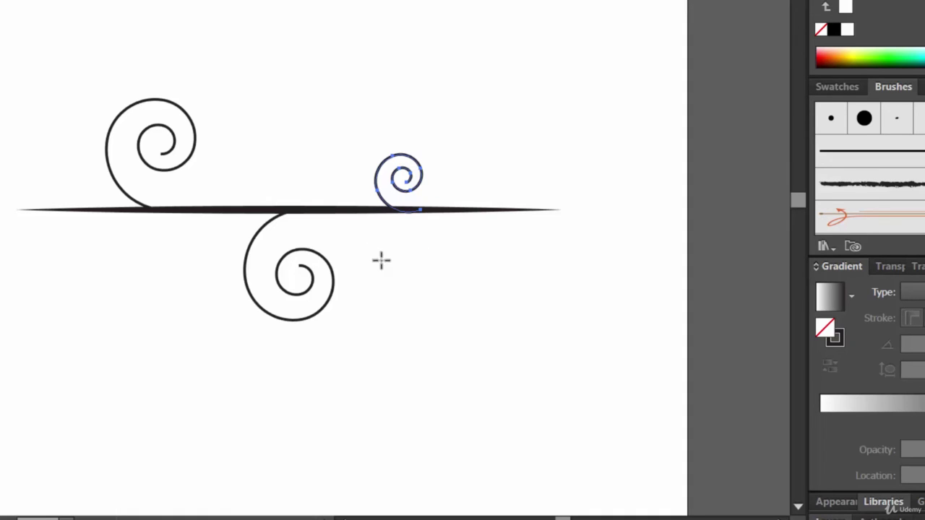
Step: Make a reflected copy of the small spiral across the horizontal axis and move it straight down below the line
right_click(420, 185)
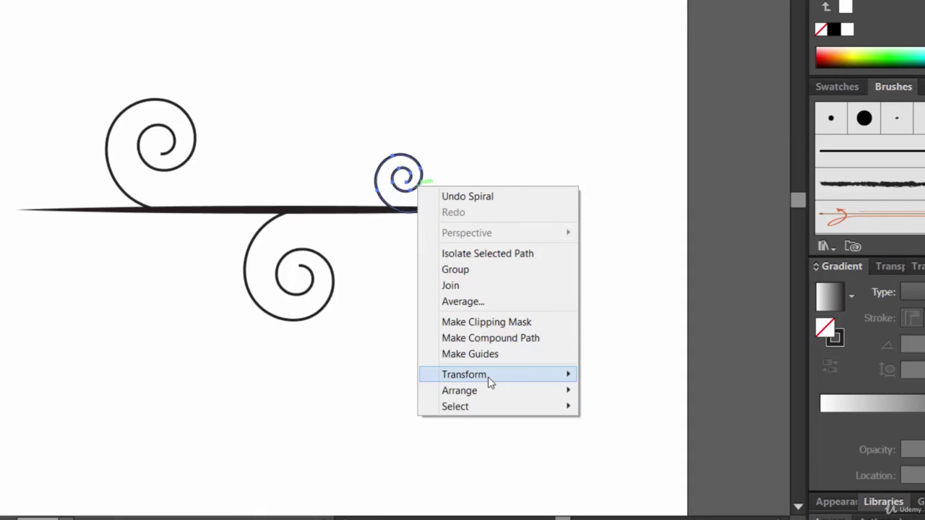
mouse_move(490, 383)
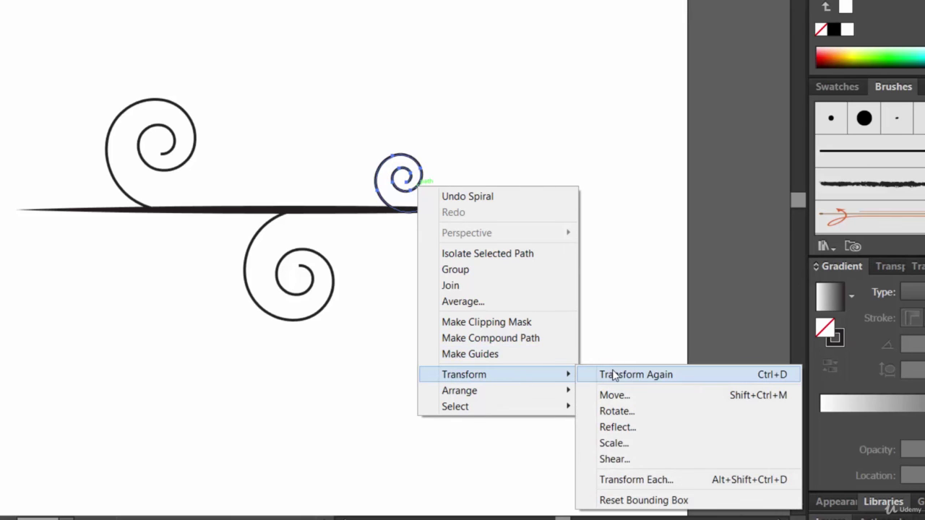
left_click(623, 428)
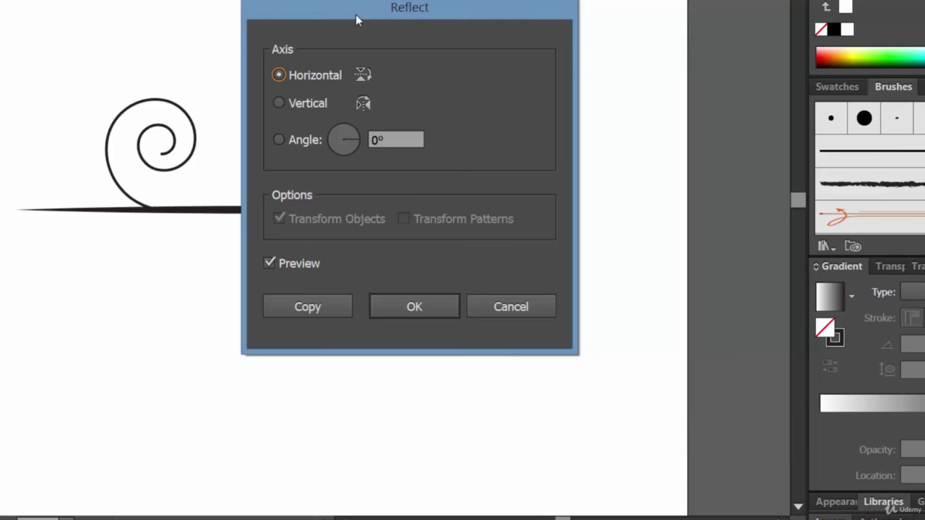
left_click_drag(380, 11, 743, 0)
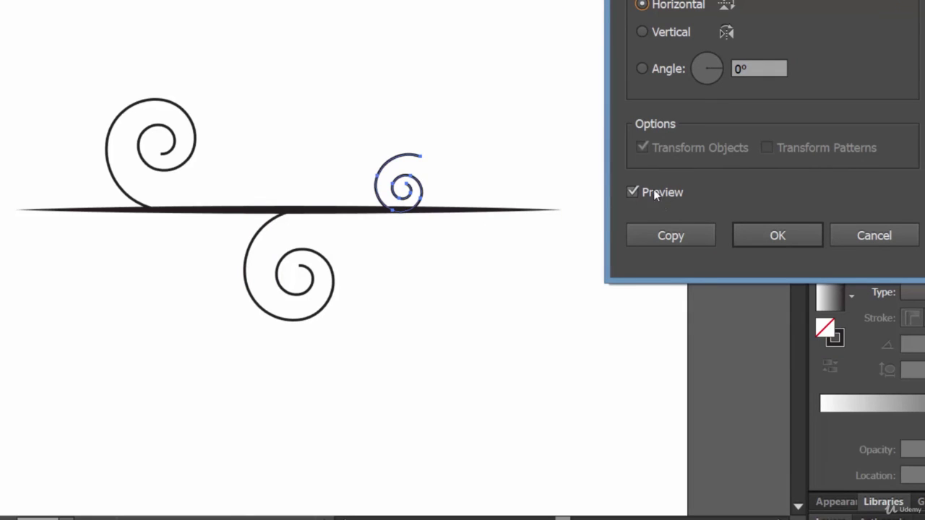
left_click(677, 237)
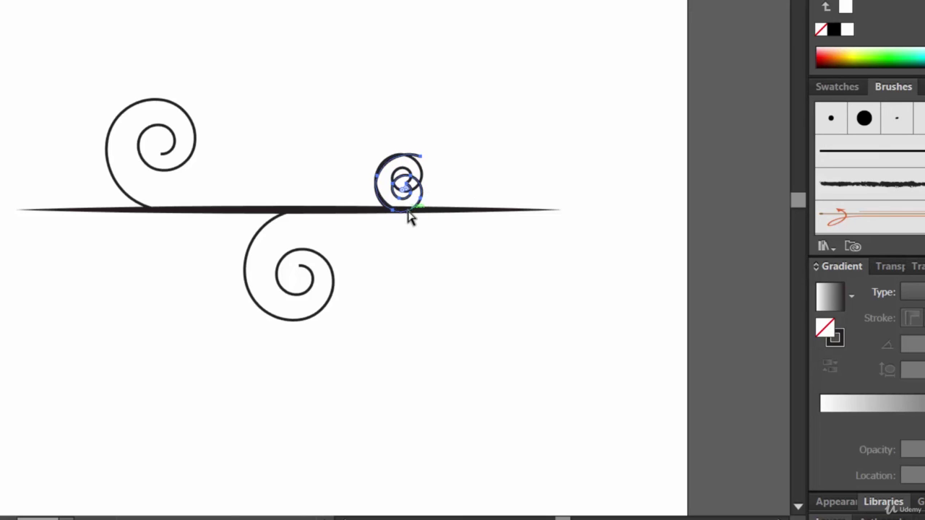
left_click_drag(409, 215, 409, 262)
left_click(505, 317)
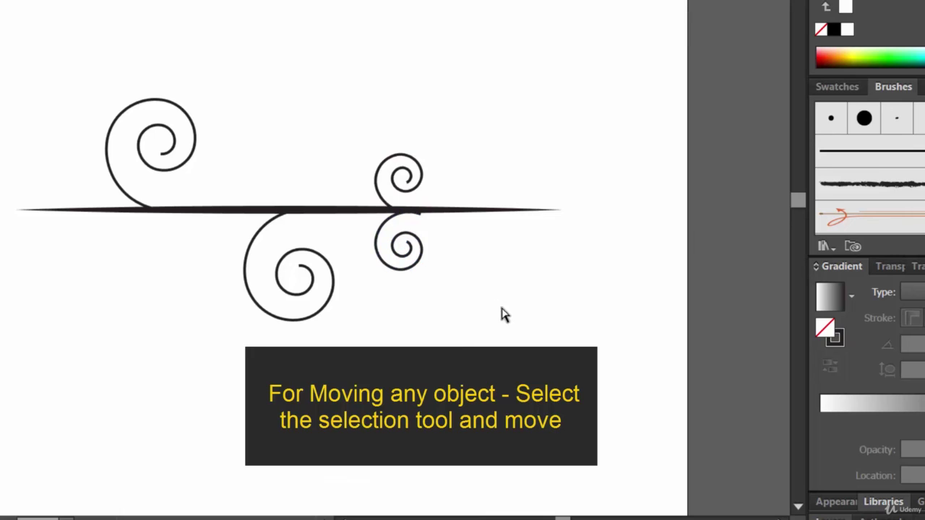
Step: Move the small lower spiral to the left of the large lower one, with its end tucked against the line
left_click(424, 249)
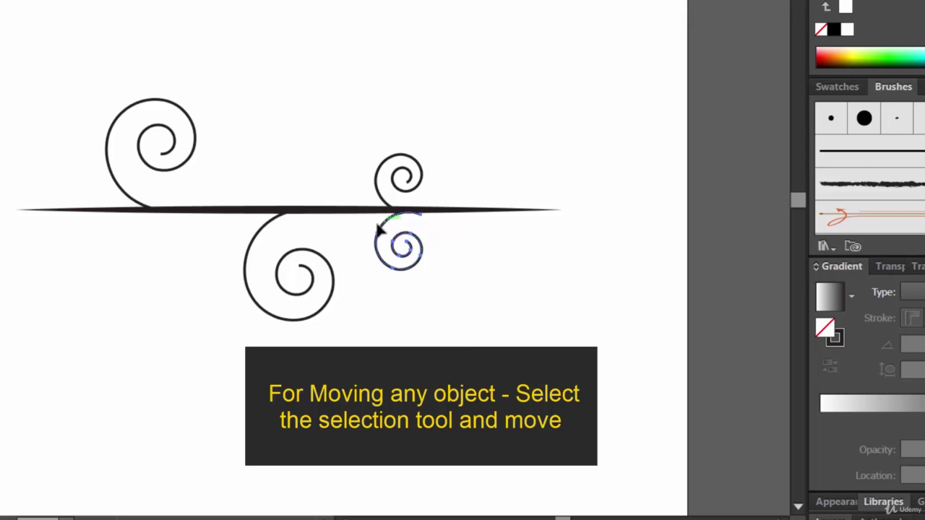
mouse_move(378, 226)
left_mouse_down()
mouse_move(173, 223)
mouse_move(180, 215)
left_mouse_up()
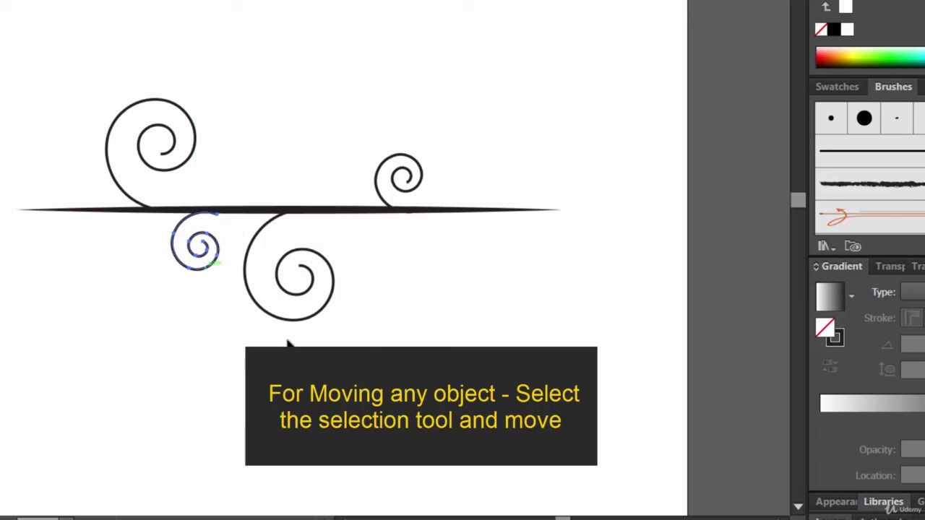
left_click(506, 341)
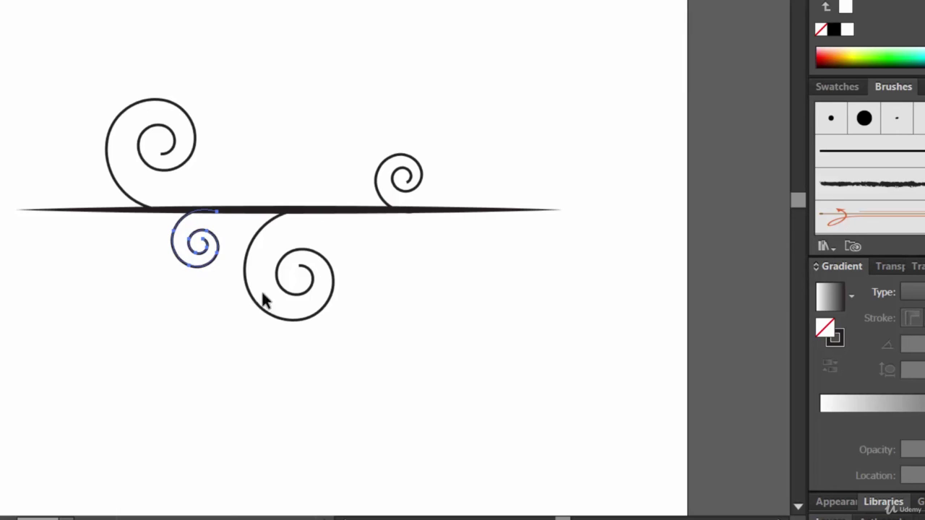
left_click(526, 342)
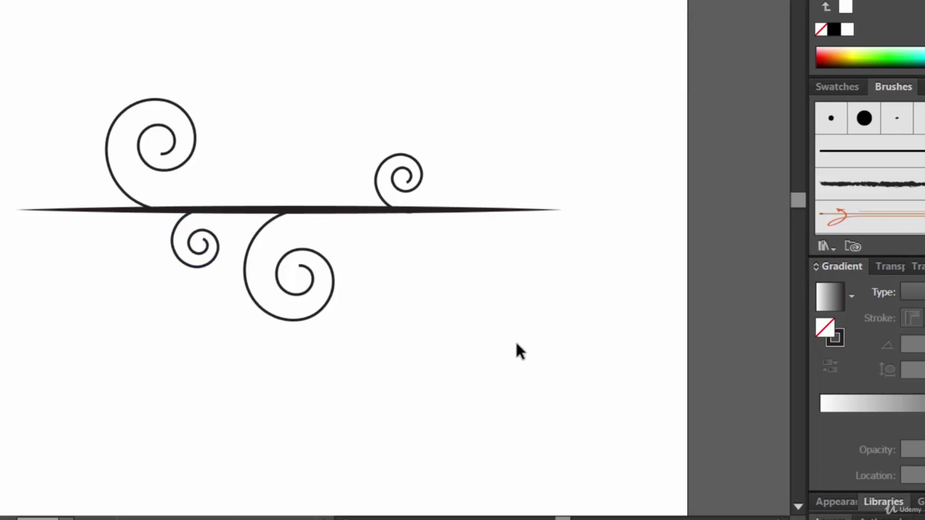
Step: Nudge the large lower spiral slightly right along the line to widen its gap from the small lower spiral
left_click(332, 274)
key("o")
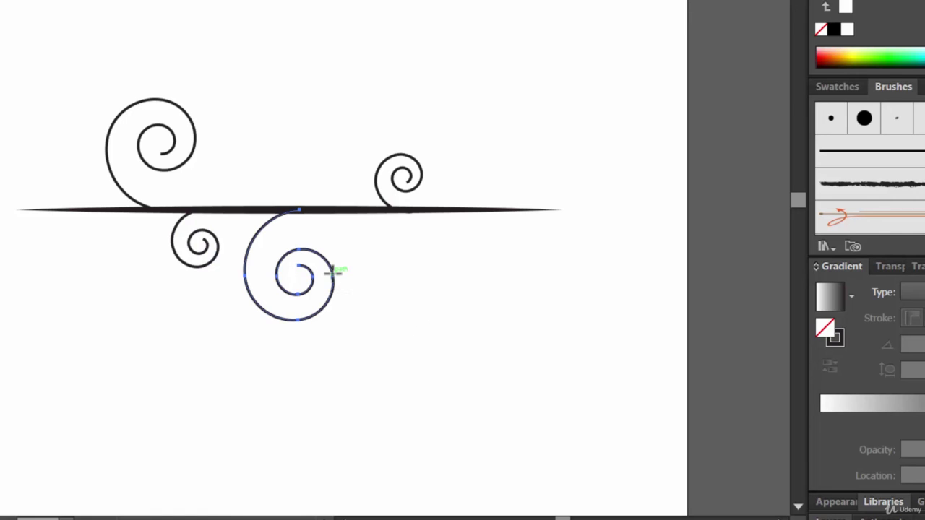
key("Right")
key("Right")
key("Right")
key("Right")
key("Right")
key("Right")
key("Right")
key("Right")
key("Right")
key("Right")
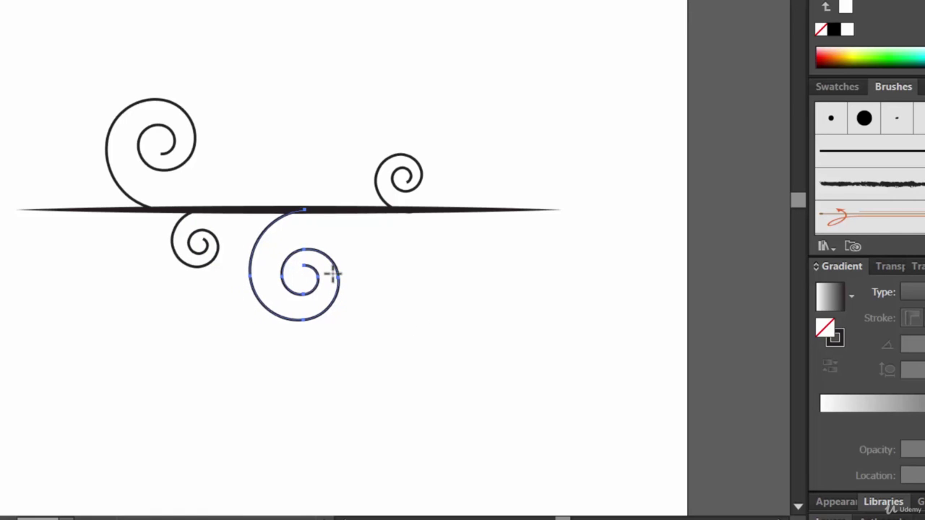
key("Right")
key("Right")
key("Right")
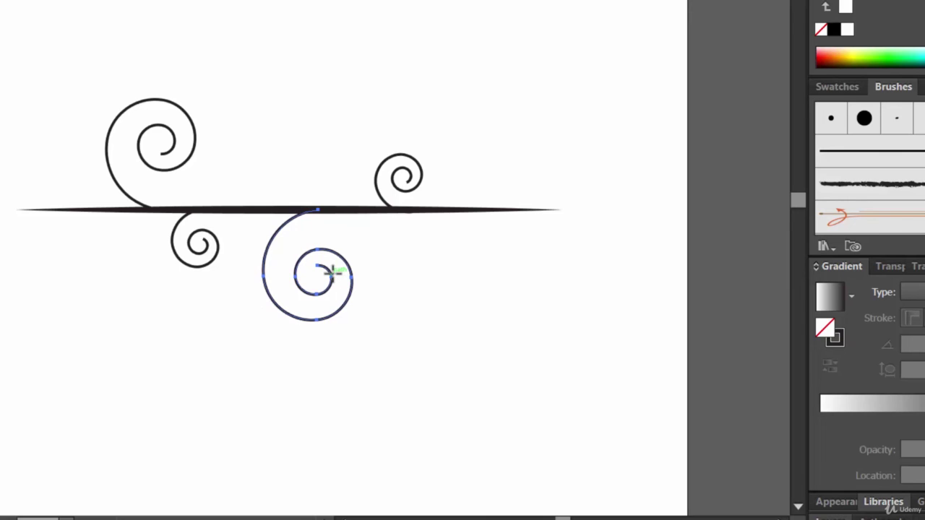
left_click(607, 116)
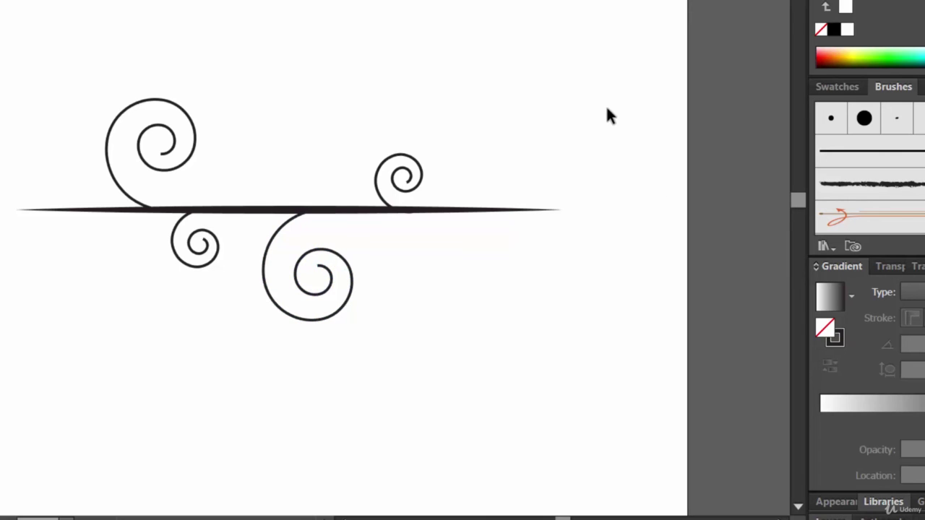